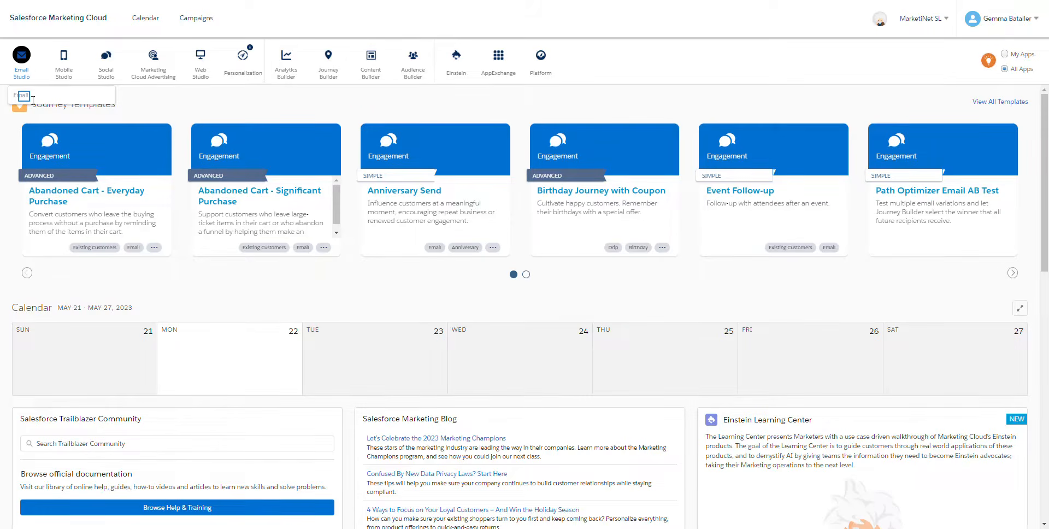
Step: In Email Studio, start a filtered data extension that uses j_members as its source
{"action": "left_click", "coordinate": [25, 67]}
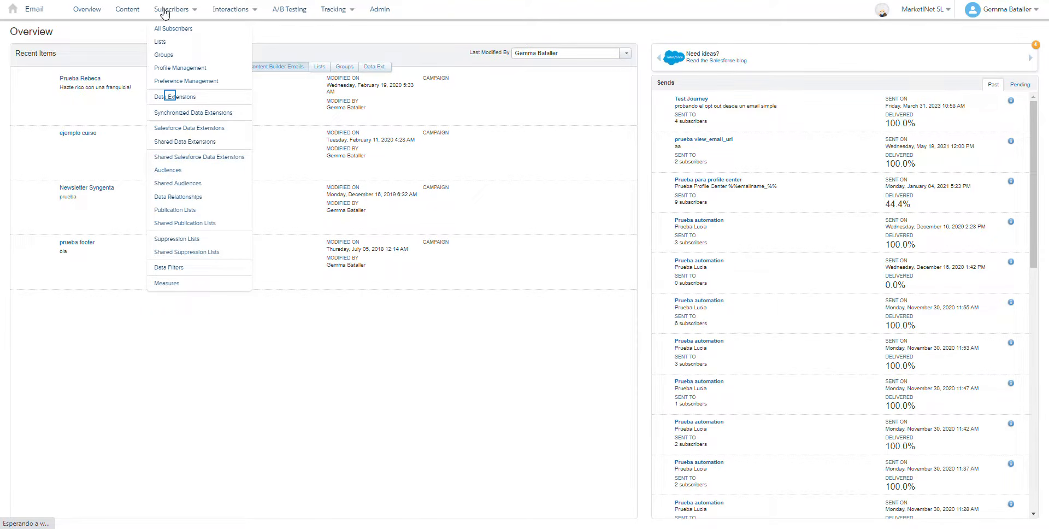
{"action": "left_click", "coordinate": [171, 96]}
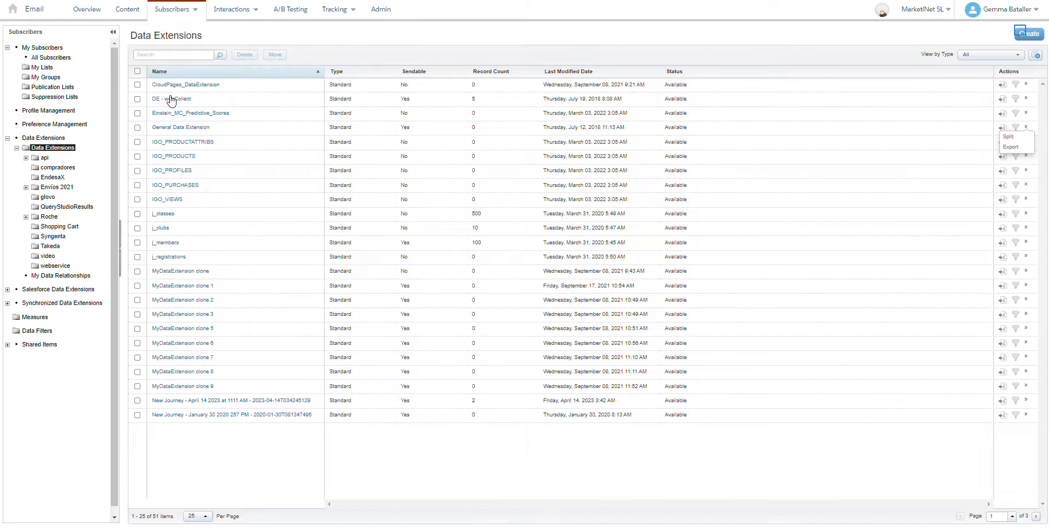
{"action": "left_click", "coordinate": [1022, 35]}
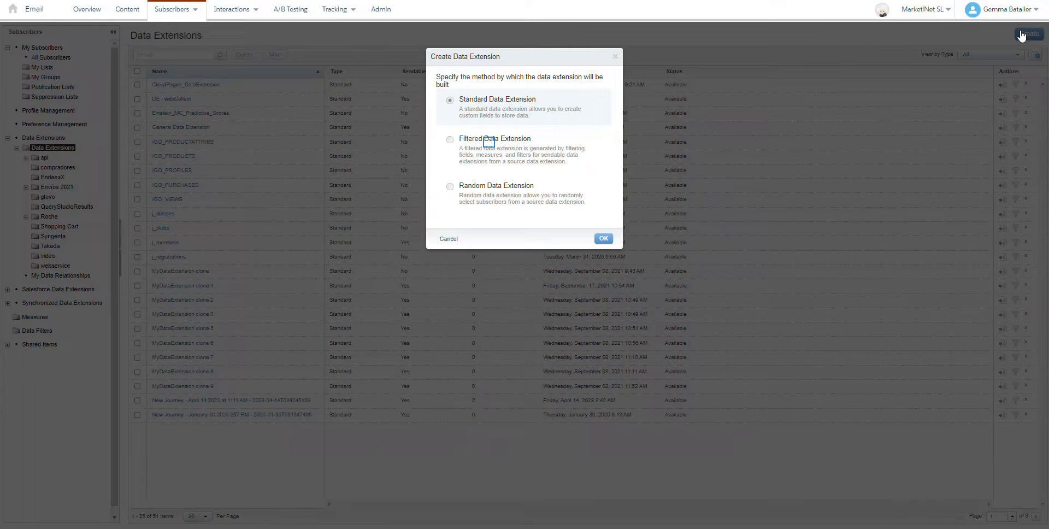
{"action": "left_click", "coordinate": [490, 144]}
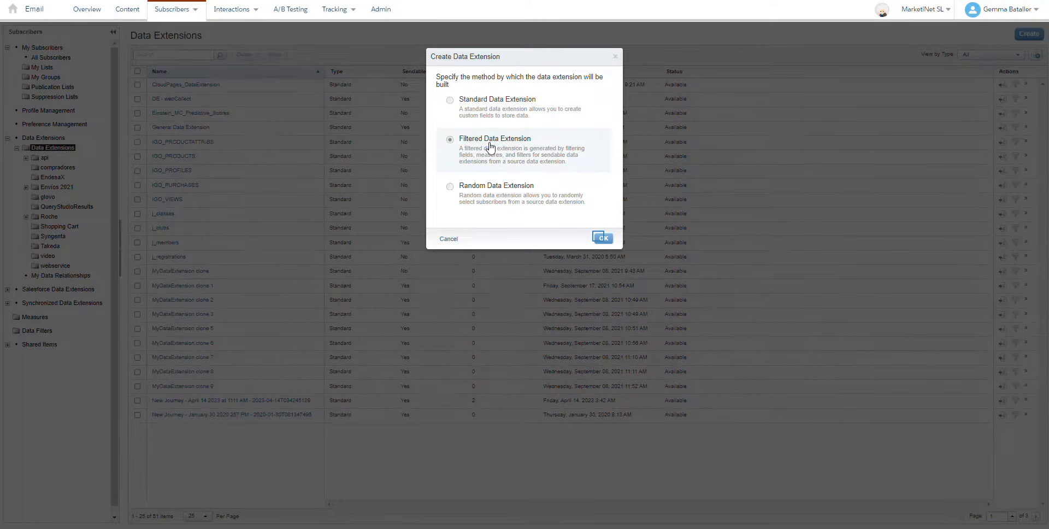
{"action": "left_click", "coordinate": [603, 238]}
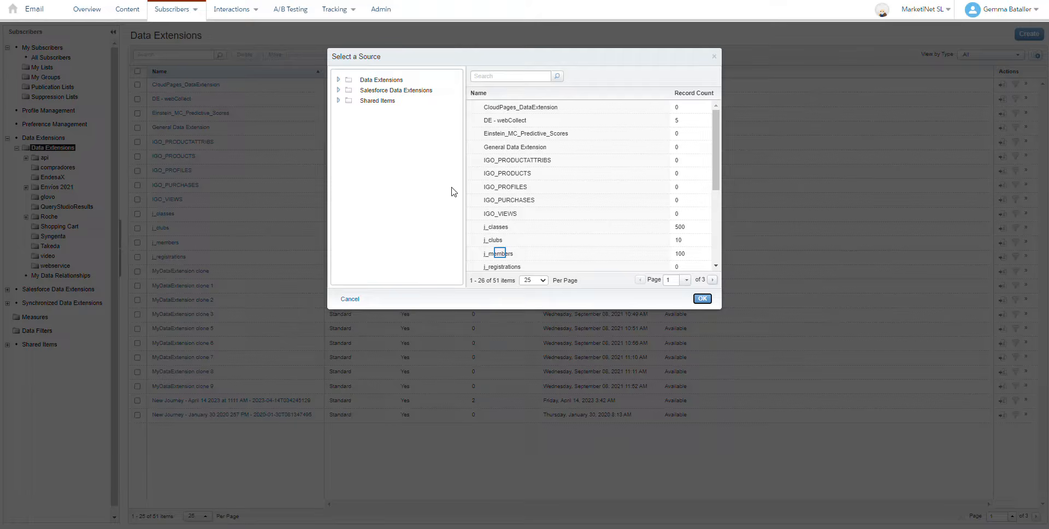
{"action": "left_click", "coordinate": [502, 255]}
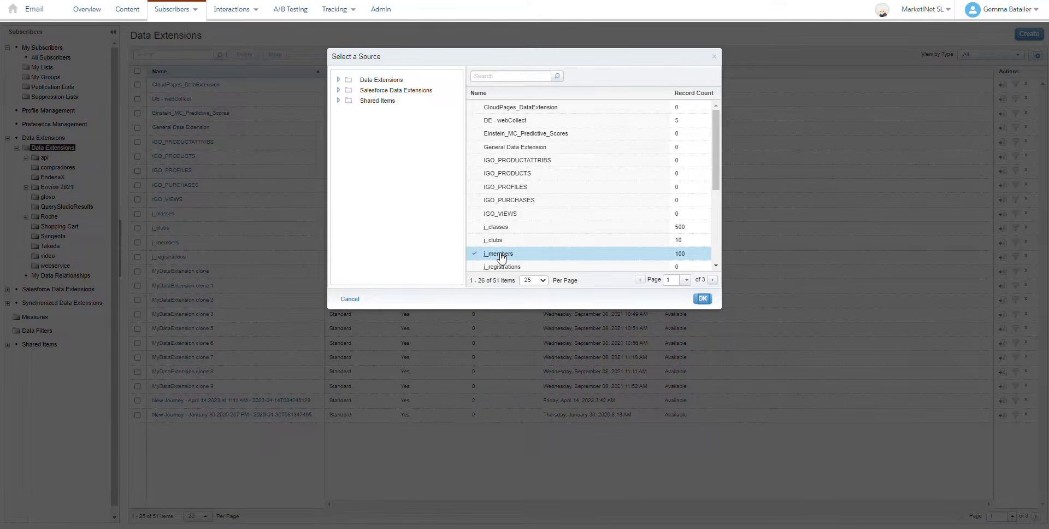
{"action": "left_click", "coordinate": [703, 299]}
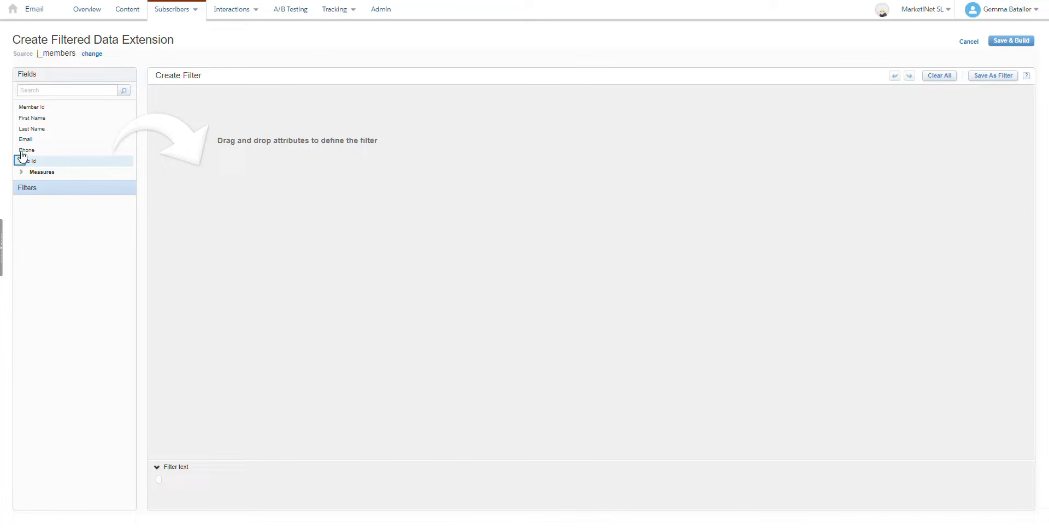
Step: Define the data extension's filter so that Club Id is equal to 2
{"action": "left_click_drag", "start_coordinate": [21, 164], "coordinate": [319, 100]}
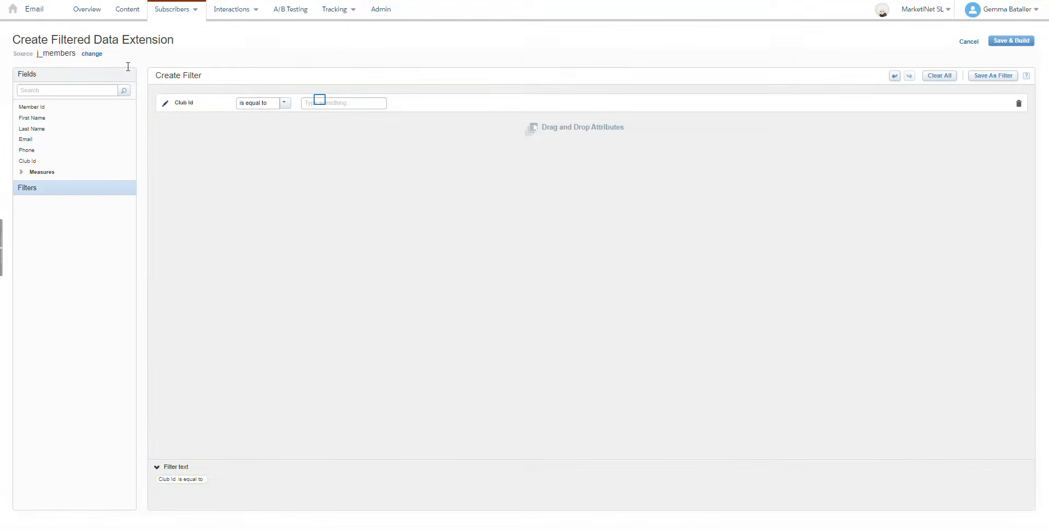
{"action": "left_click", "coordinate": [320, 99]}
{"action": "type", "text": "2"}
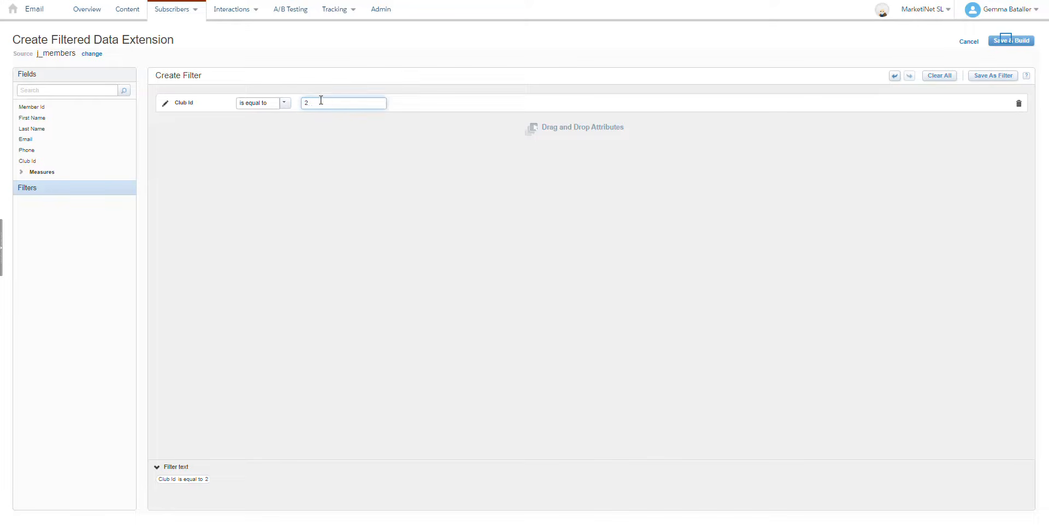
Step: Save and build the filtered data extension as j_members_id2 in the Data Extensions folder
{"action": "left_click", "coordinate": [1007, 42]}
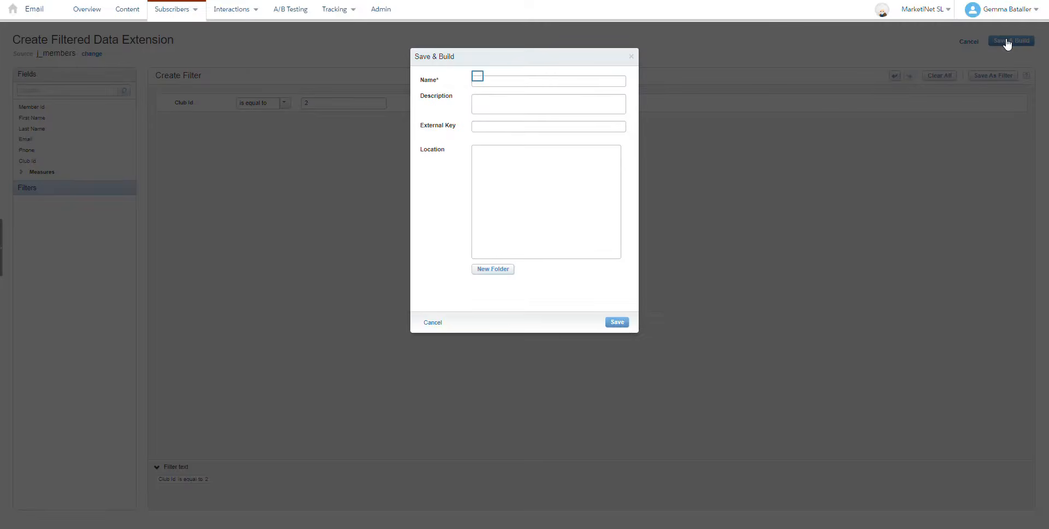
{"action": "left_click", "coordinate": [478, 79]}
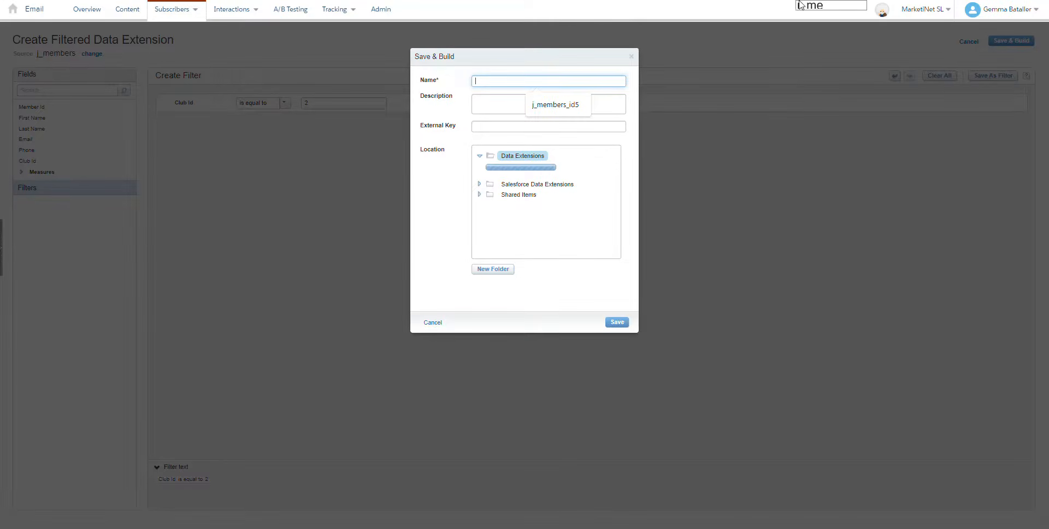
{"action": "type", "text": "j_members_id2"}
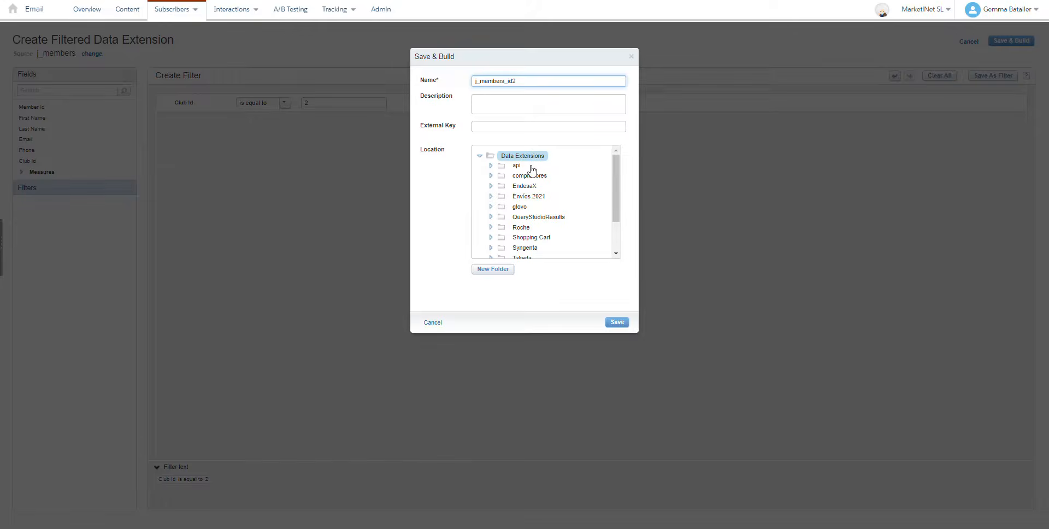
{"action": "scroll", "coordinate": [529, 184], "scroll_direction": "down", "scroll_amount": 2}
{"action": "scroll", "coordinate": [529, 183], "scroll_direction": "up", "scroll_amount": 2}
{"action": "left_click", "coordinate": [613, 323]}
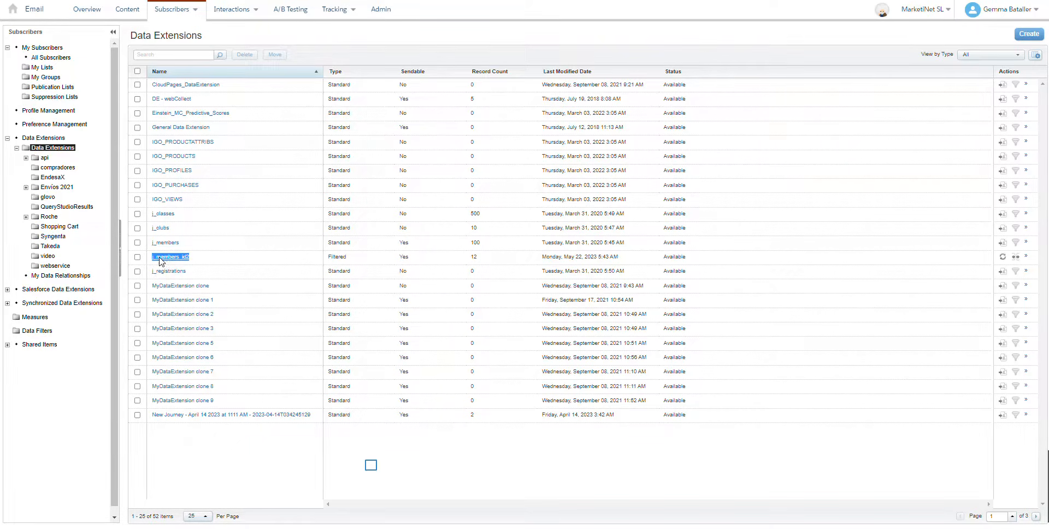
Step: Save the filter of the j_members_id2 data extension as j_member_id2 in the Data Filters folder and open the data filters list
{"action": "left_click", "coordinate": [371, 475]}
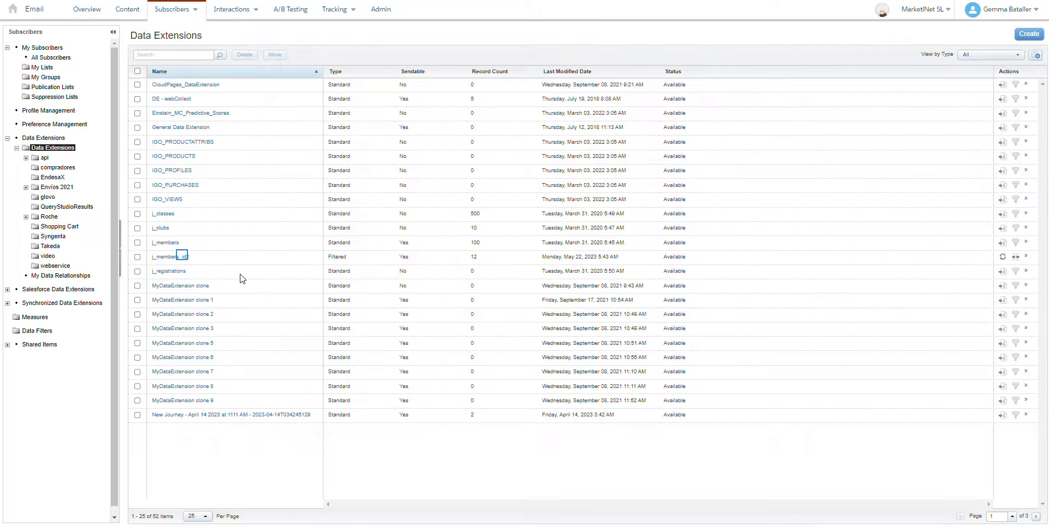
{"action": "left_click", "coordinate": [183, 257]}
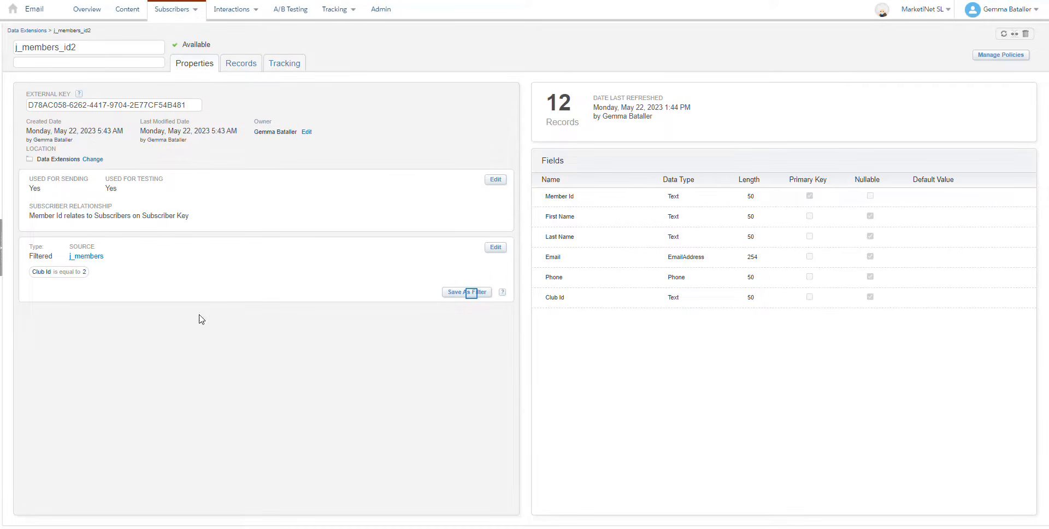
{"action": "left_click", "coordinate": [471, 292]}
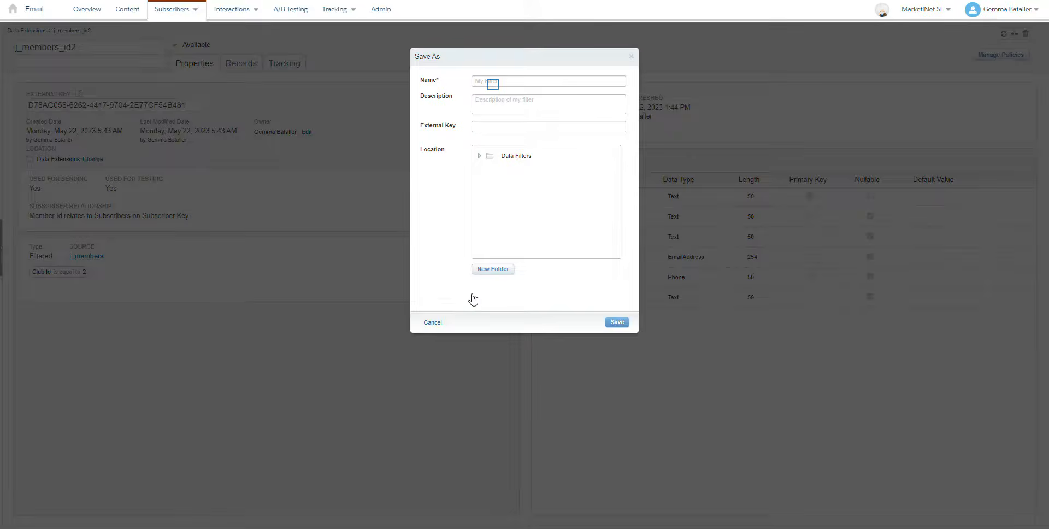
{"action": "left_click", "coordinate": [492, 82]}
{"action": "type", "text": "j_m"}
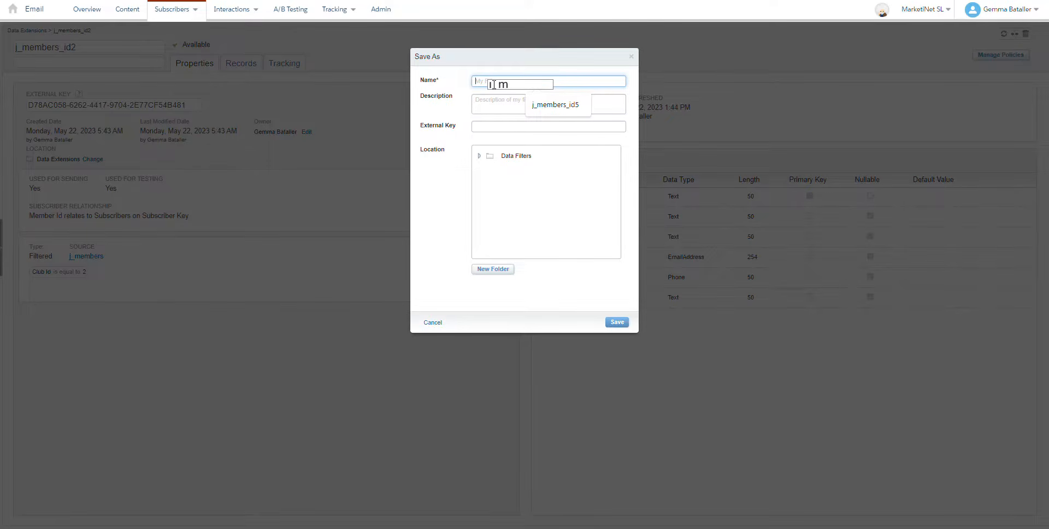
{"action": "type", "text": "ember_id2"}
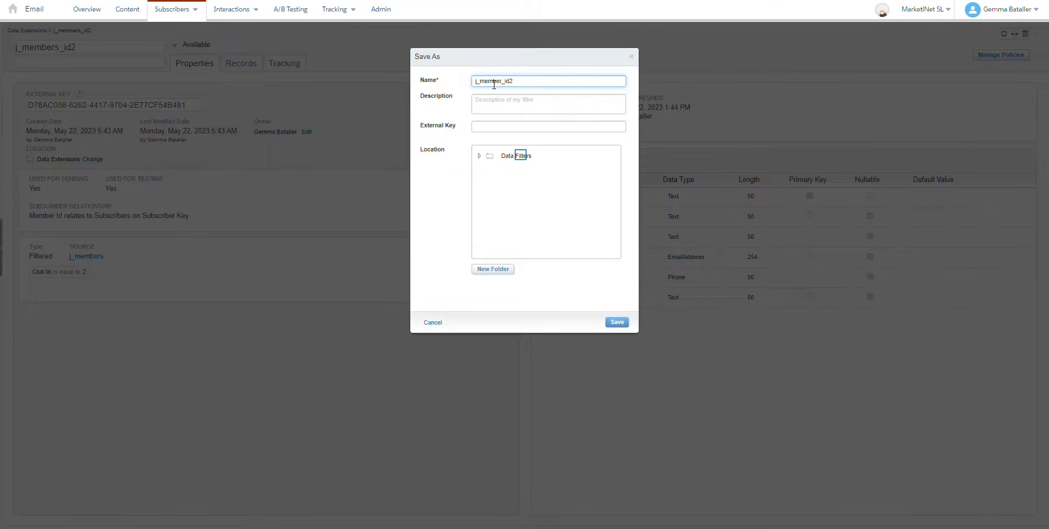
{"action": "left_click", "coordinate": [519, 156]}
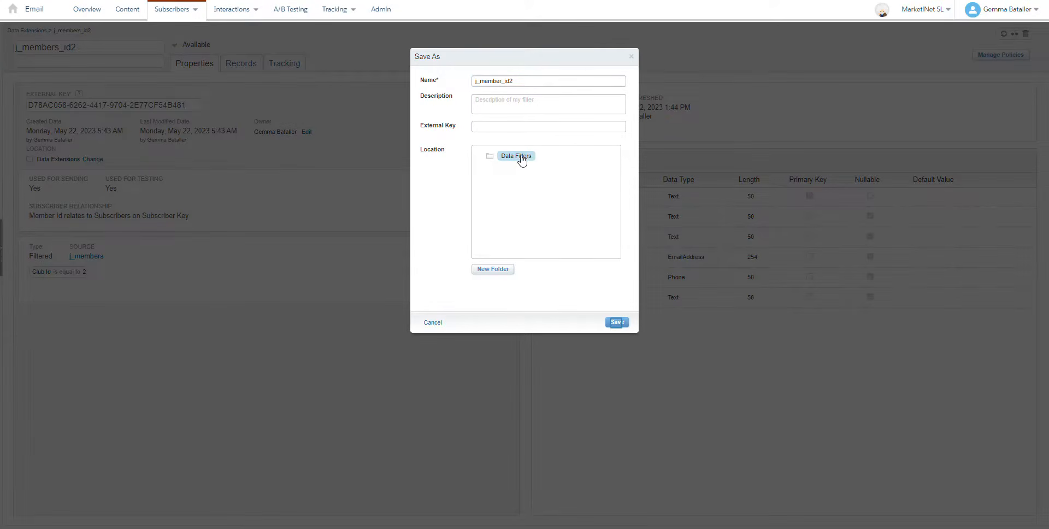
{"action": "left_click", "coordinate": [617, 323]}
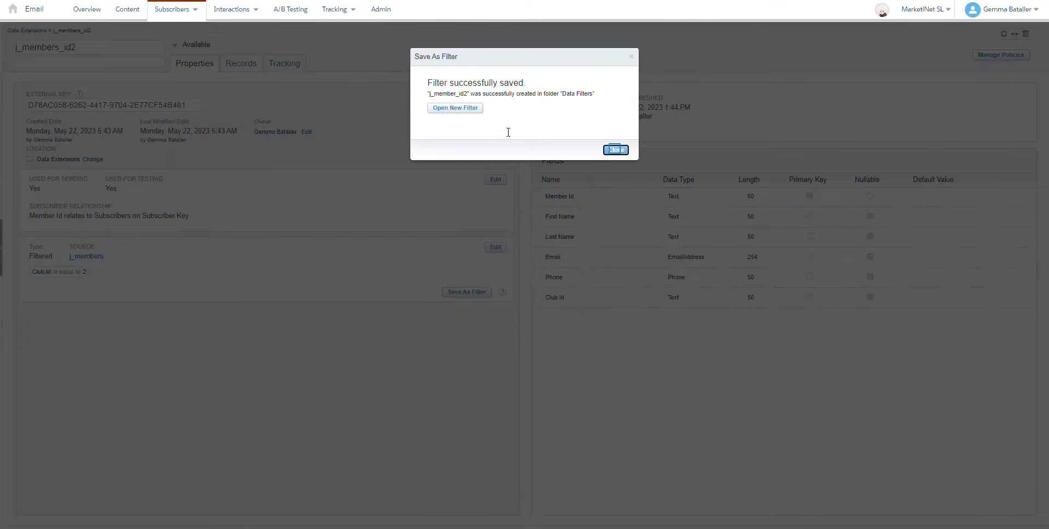
{"action": "left_click", "coordinate": [615, 151]}
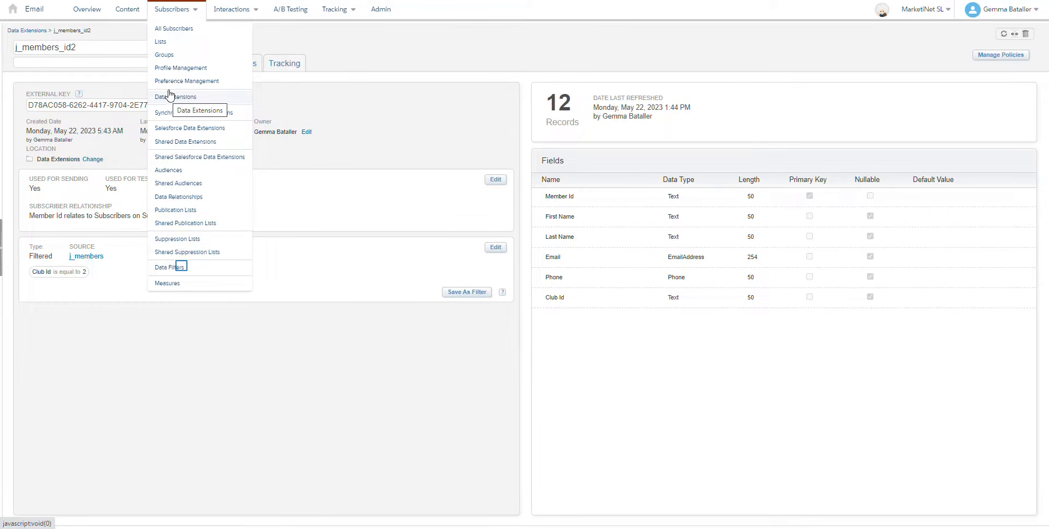
{"action": "left_click", "coordinate": [180, 267]}
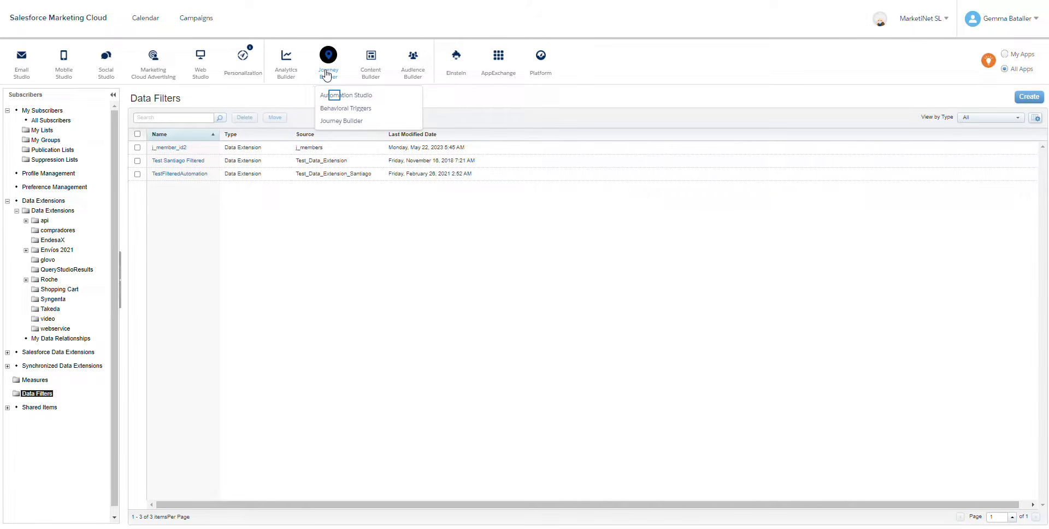
Step: Switch to Automation Studio and start creating a new Filter activity
{"action": "left_click", "coordinate": [334, 95]}
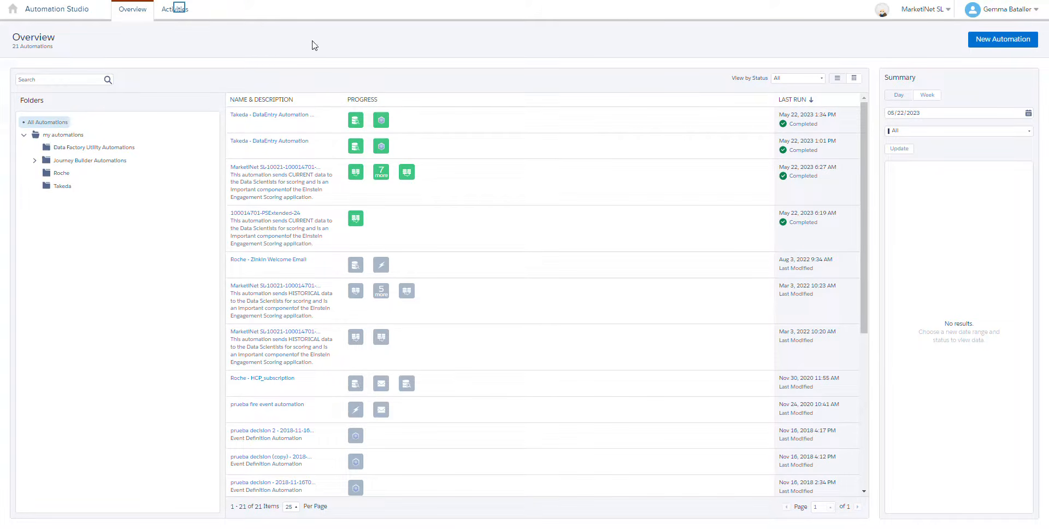
{"action": "left_click", "coordinate": [179, 11]}
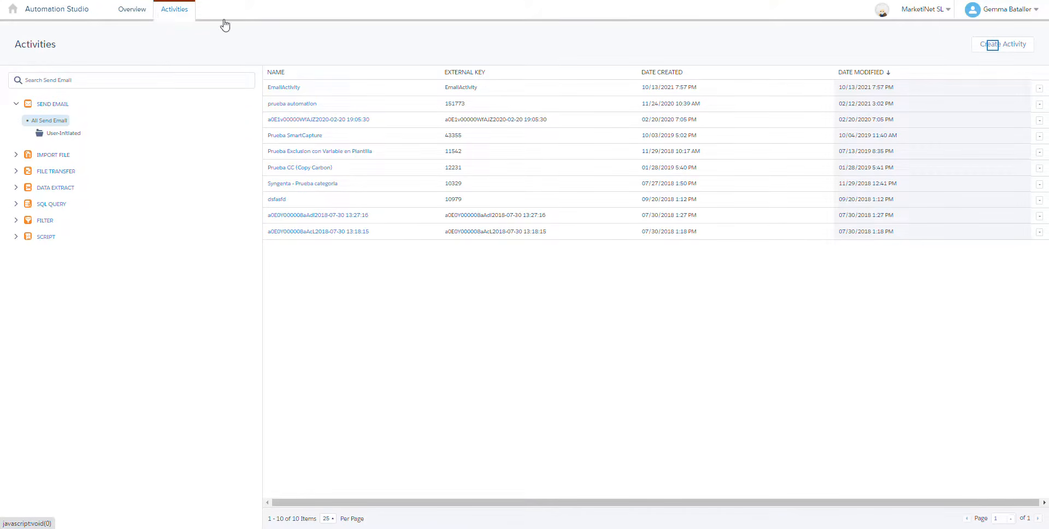
{"action": "left_click", "coordinate": [997, 46]}
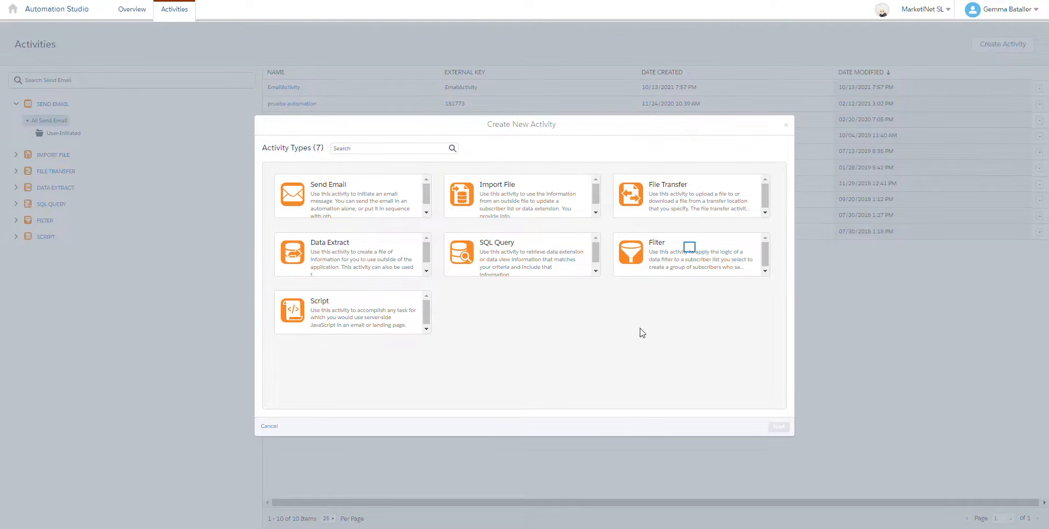
{"action": "left_click", "coordinate": [689, 250]}
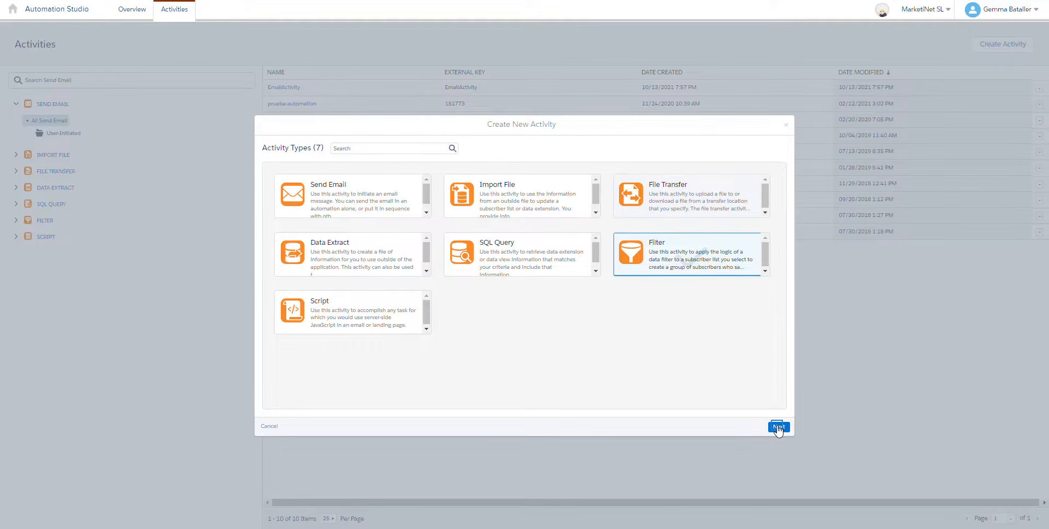
{"action": "left_click", "coordinate": [778, 427]}
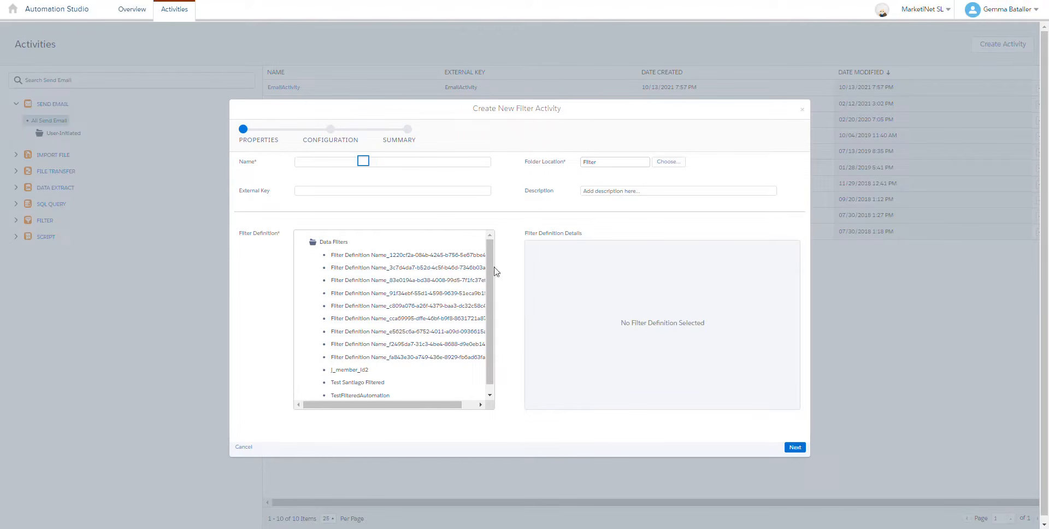
Step: Name the filter activity j_member_id2 and assign it the j_member_id2 filter definition
{"action": "left_click", "coordinate": [364, 161]}
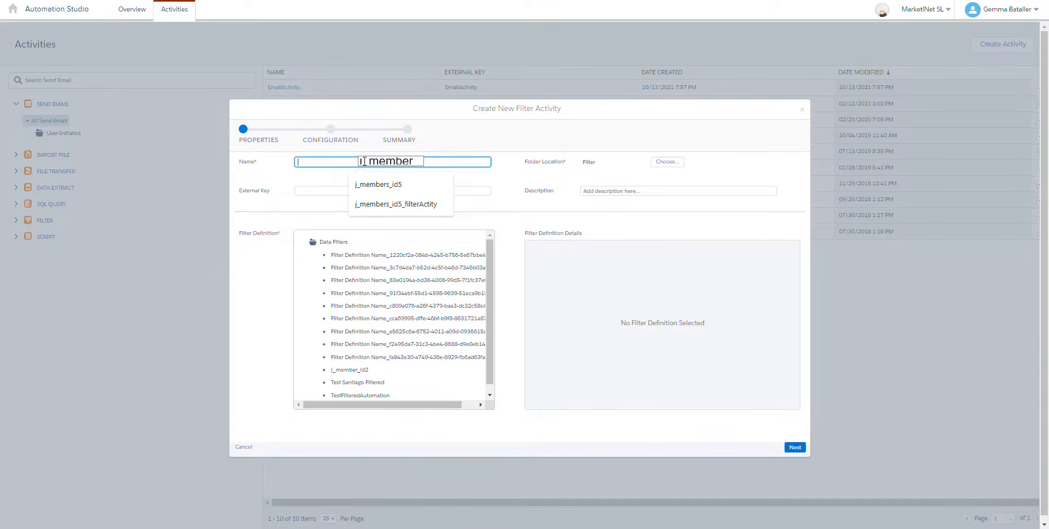
{"action": "type", "text": "j_member_id2"}
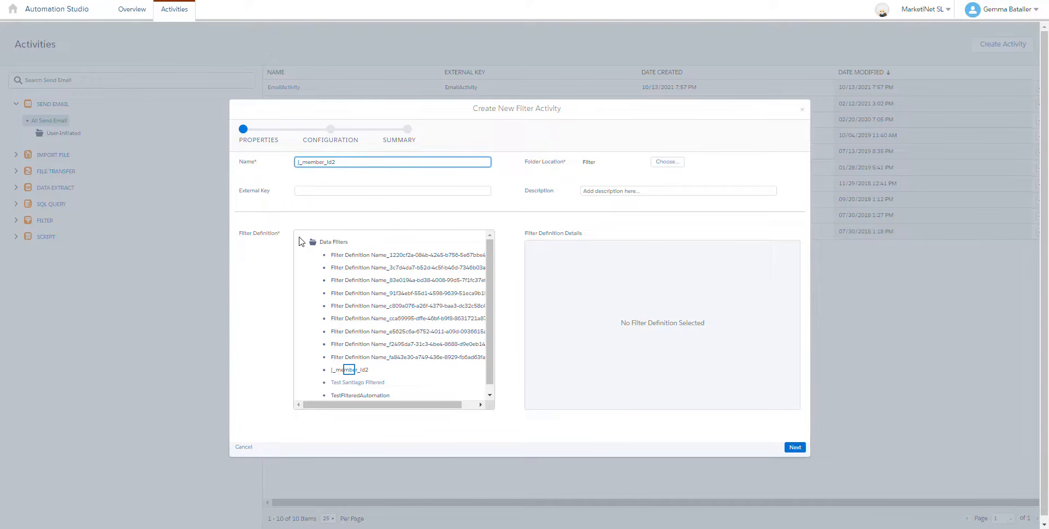
{"action": "left_click", "coordinate": [349, 370]}
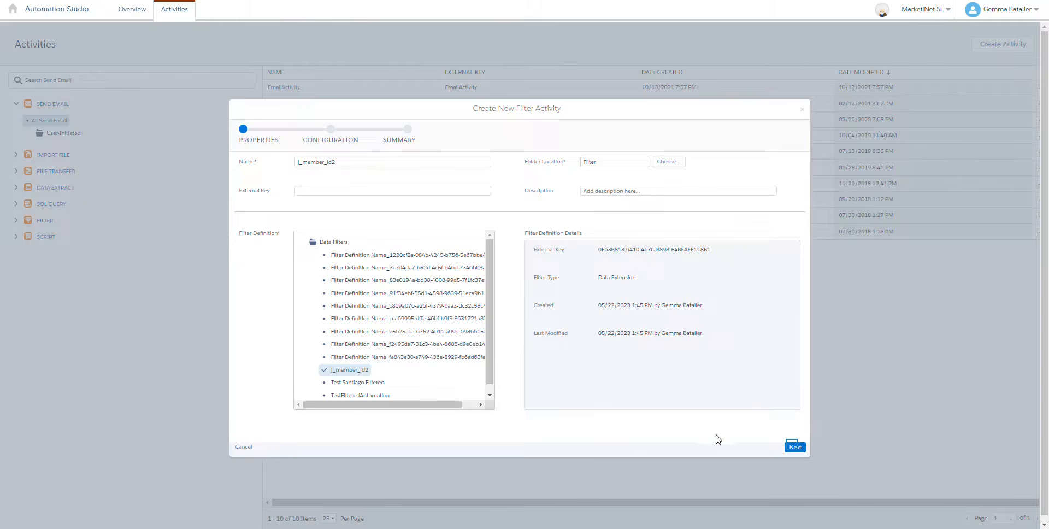
{"action": "left_click", "coordinate": [794, 447]}
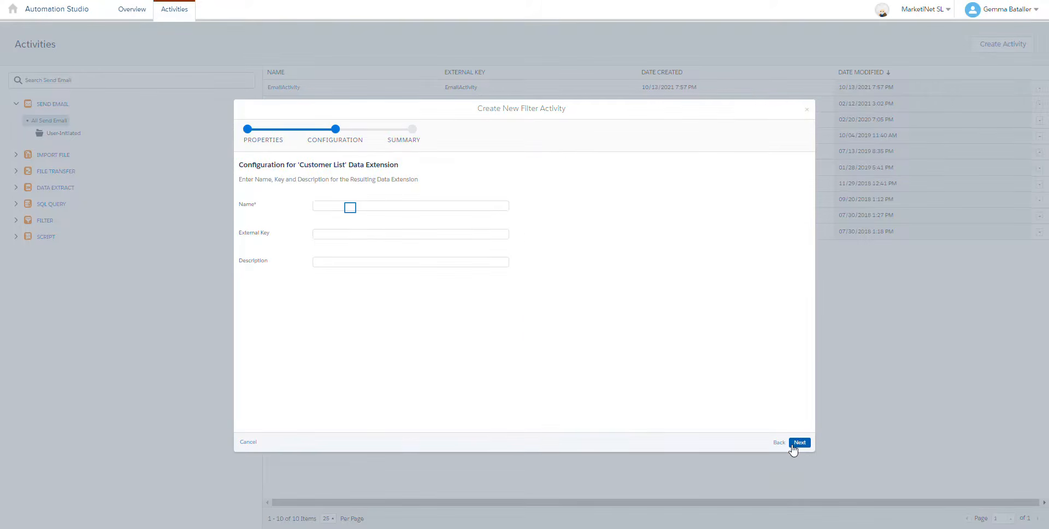
Step: Name the resulting data extension j_member_id2_filter, finish creating the filter activity and return to the automations overview
{"action": "left_click", "coordinate": [351, 207]}
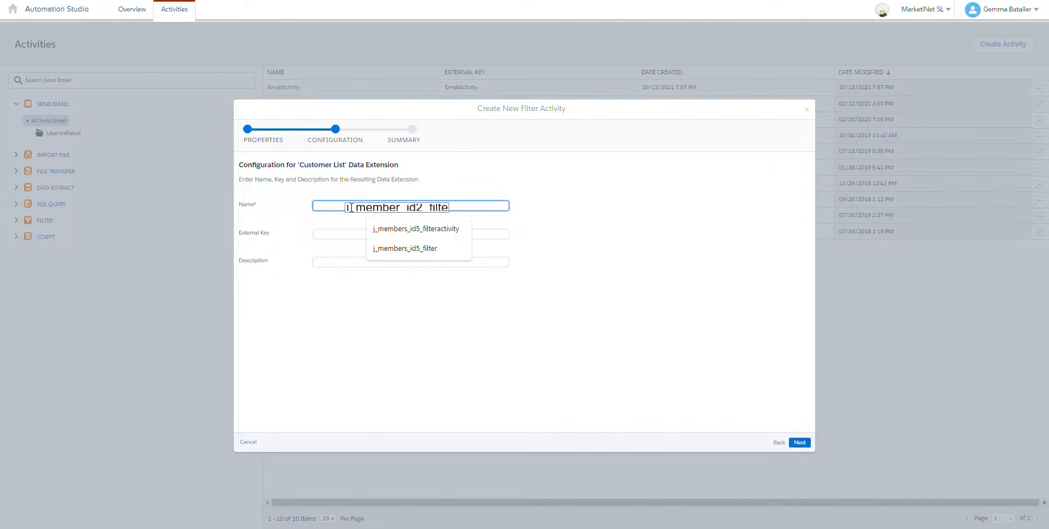
{"action": "type", "text": "r"}
{"action": "left_click", "coordinate": [799, 442]}
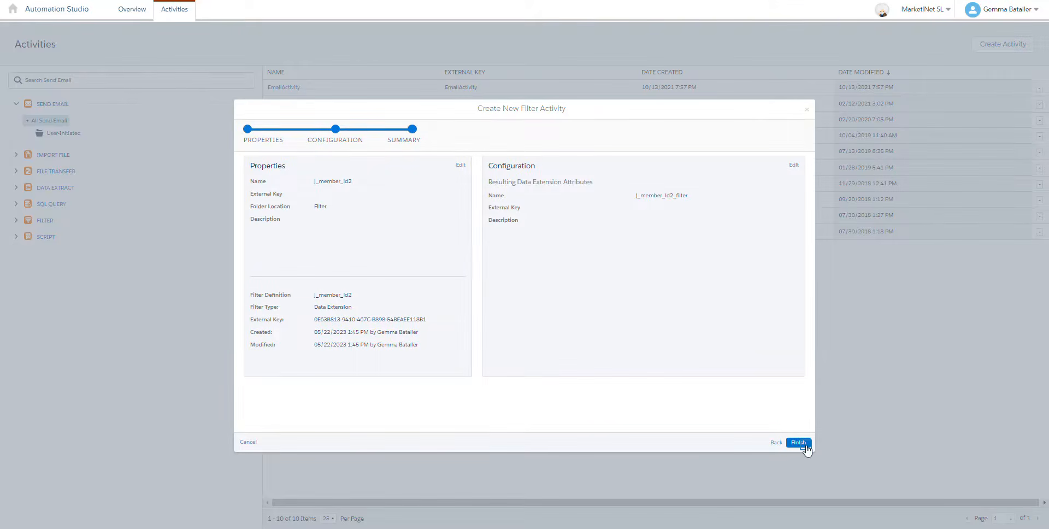
{"action": "left_click", "coordinate": [805, 446]}
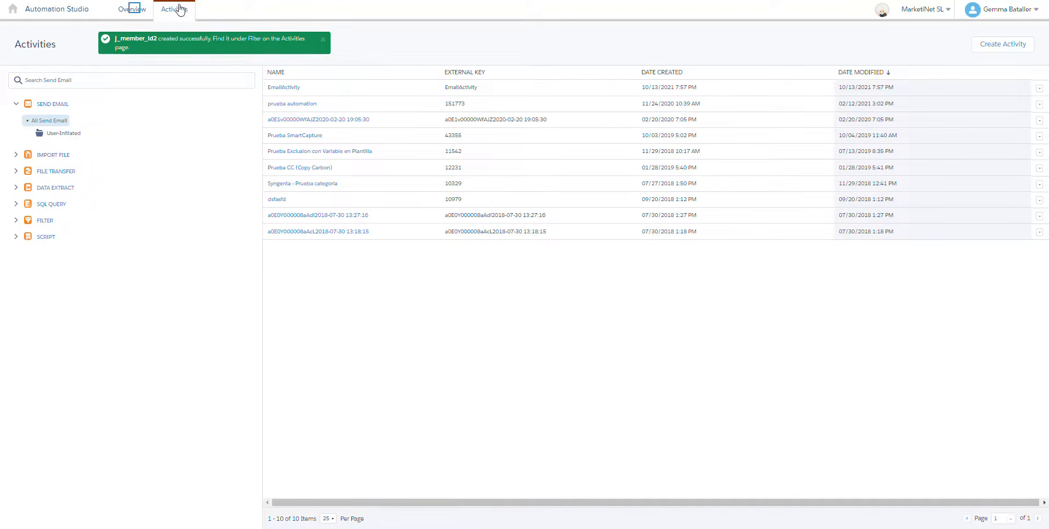
{"action": "left_click", "coordinate": [135, 12]}
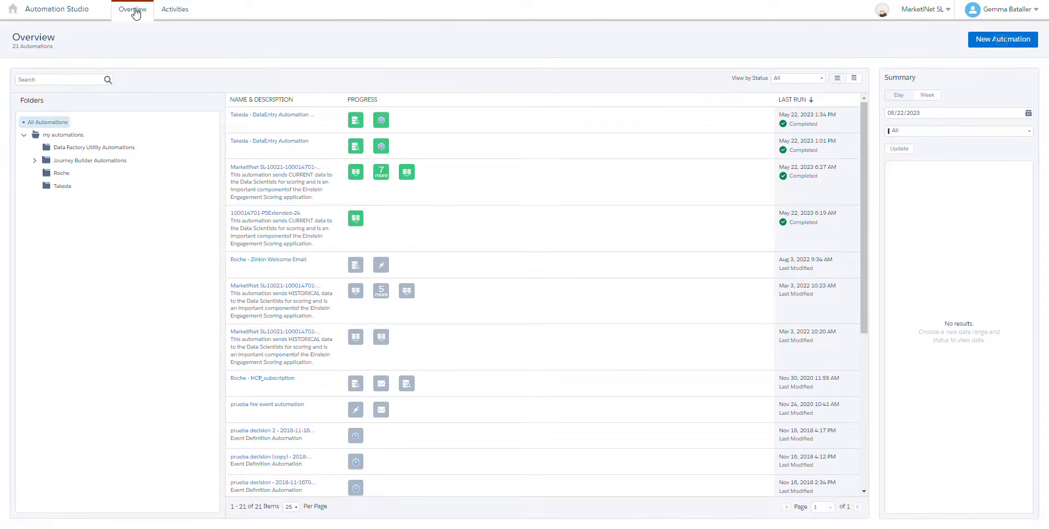
Step: Create a new automation with a Schedule starting source and a Filter activity as its first step
{"action": "left_click", "coordinate": [999, 42]}
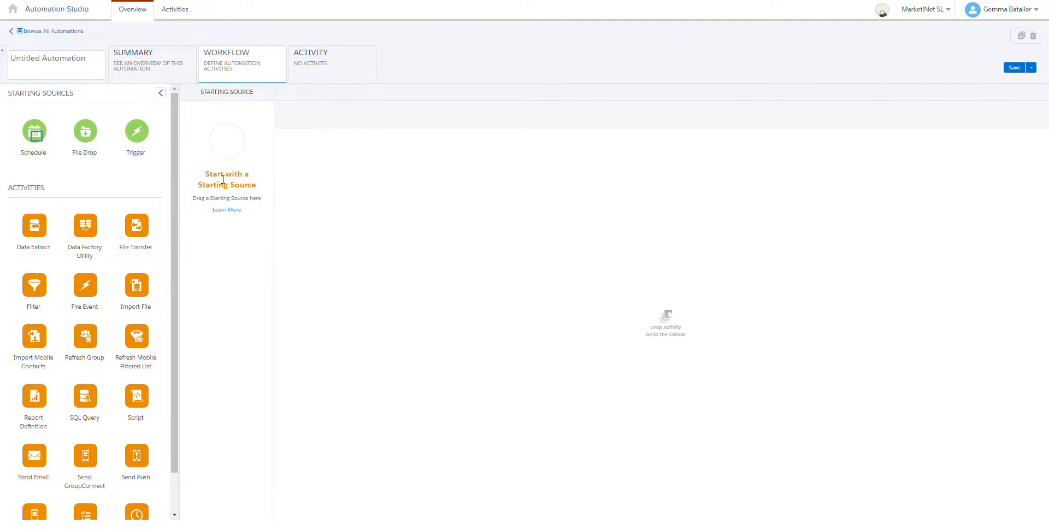
{"action": "left_click_drag", "start_coordinate": [35, 132], "coordinate": [224, 143]}
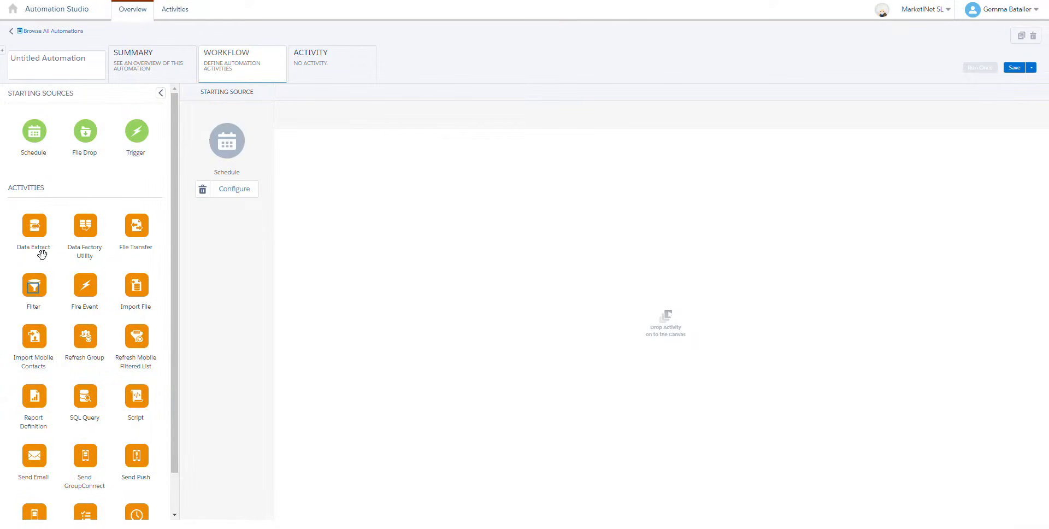
{"action": "left_click_drag", "start_coordinate": [34, 284], "coordinate": [343, 156]}
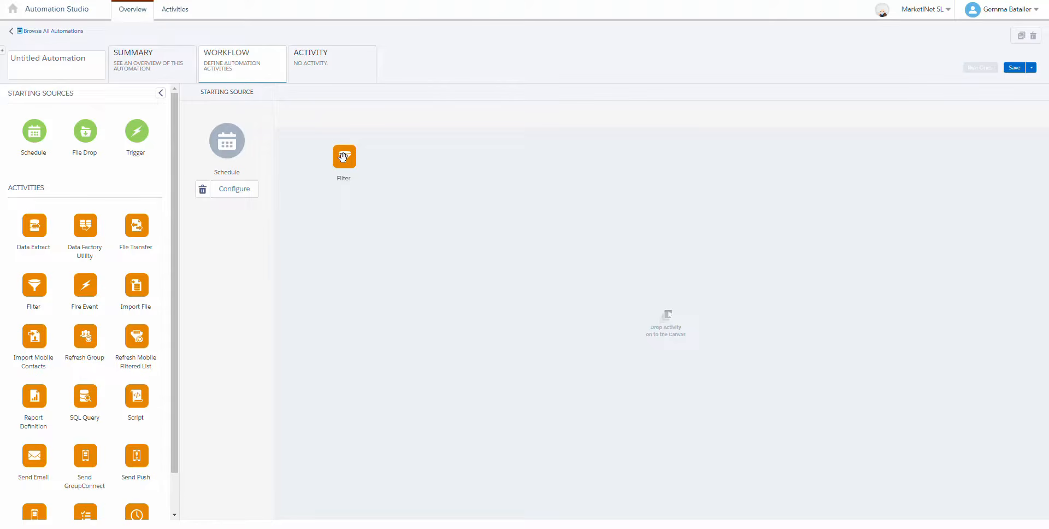
{"action": "left_click_drag", "start_coordinate": [342, 157], "coordinate": [345, 159]}
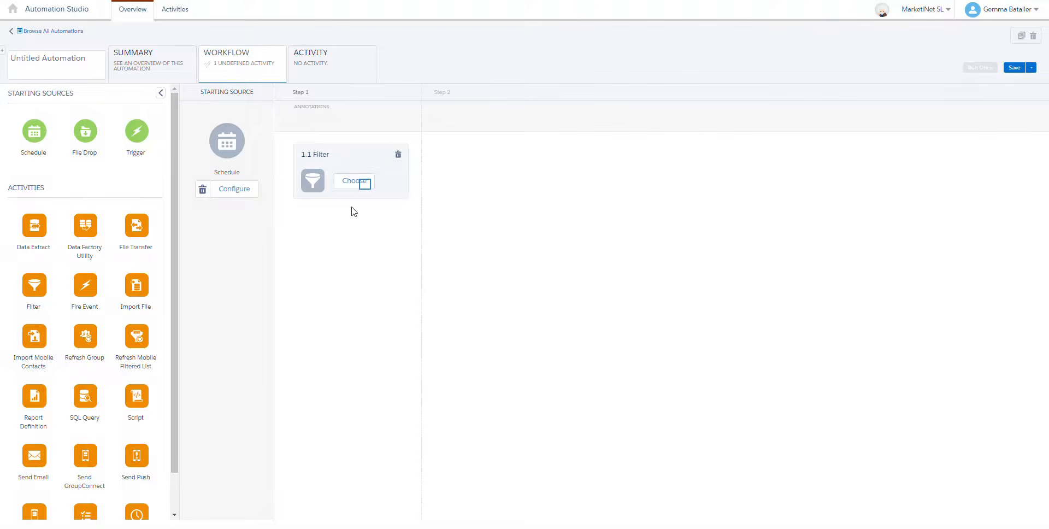
Step: Assign the existing j_member_id2 filter activity to the Filter in step 1 of the workflow
{"action": "left_click", "coordinate": [364, 186]}
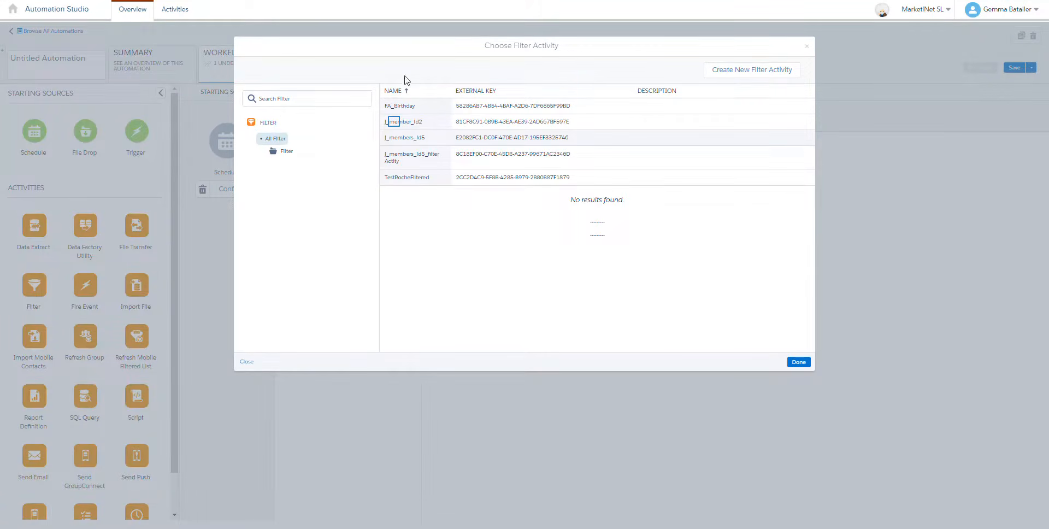
{"action": "left_click", "coordinate": [395, 123]}
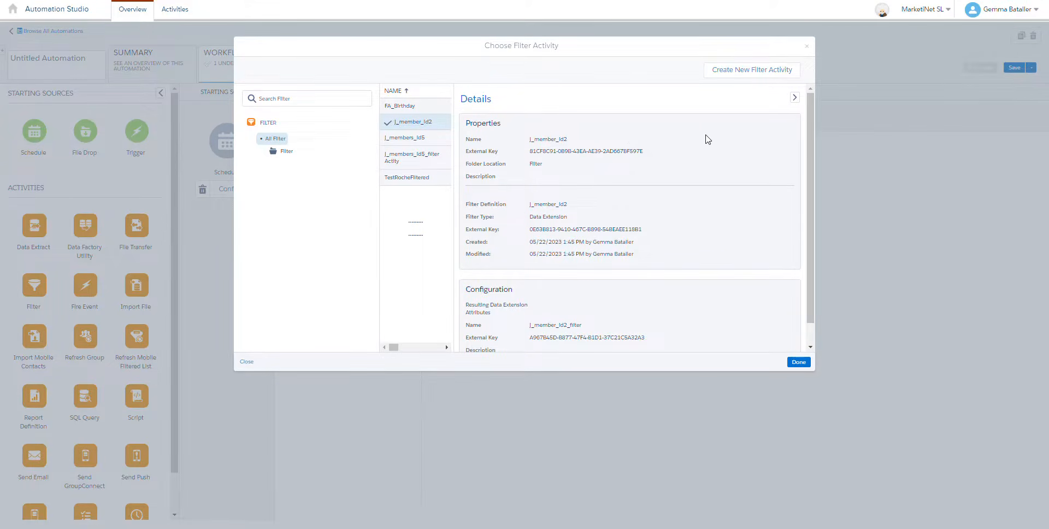
{"action": "scroll", "coordinate": [707, 140], "scroll_direction": "down", "scroll_amount": 1}
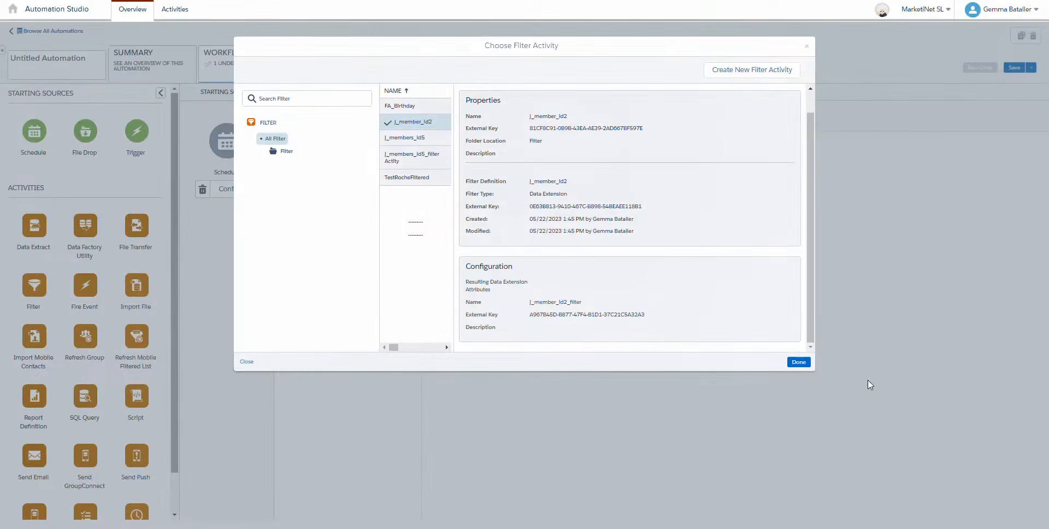
{"action": "left_click", "coordinate": [799, 362]}
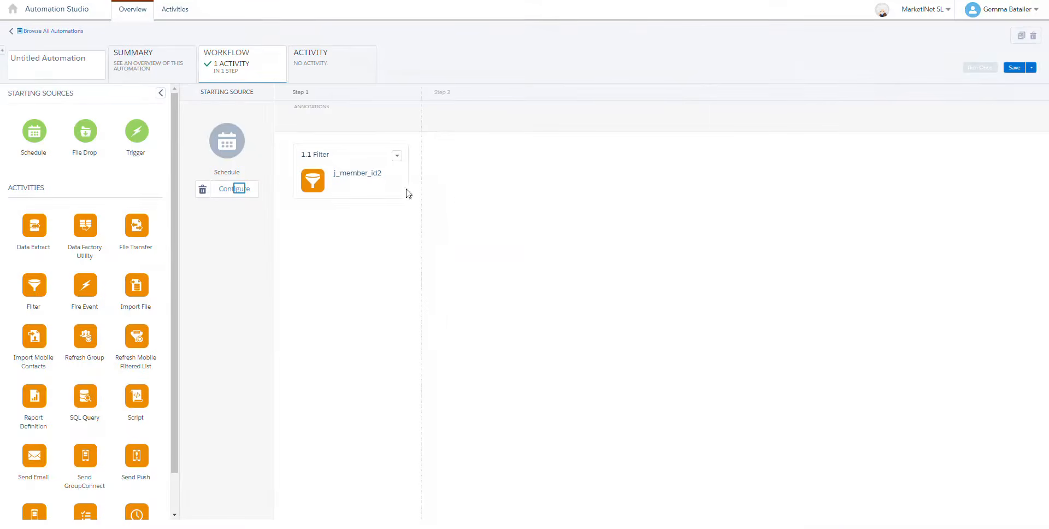
Step: Configure the automation's schedule to start on 05/23/2023 and repeat hourly
{"action": "left_click", "coordinate": [239, 190]}
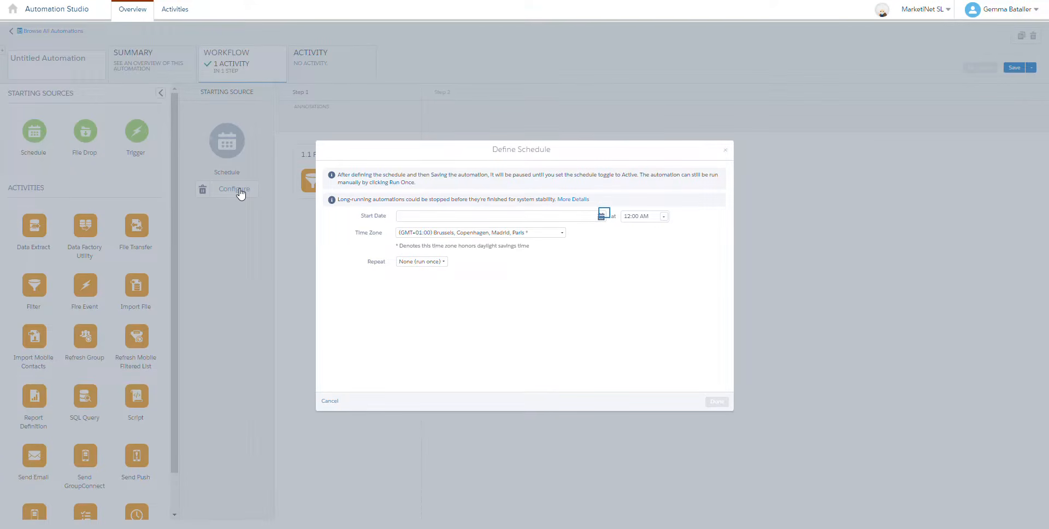
{"action": "left_click", "coordinate": [602, 217]}
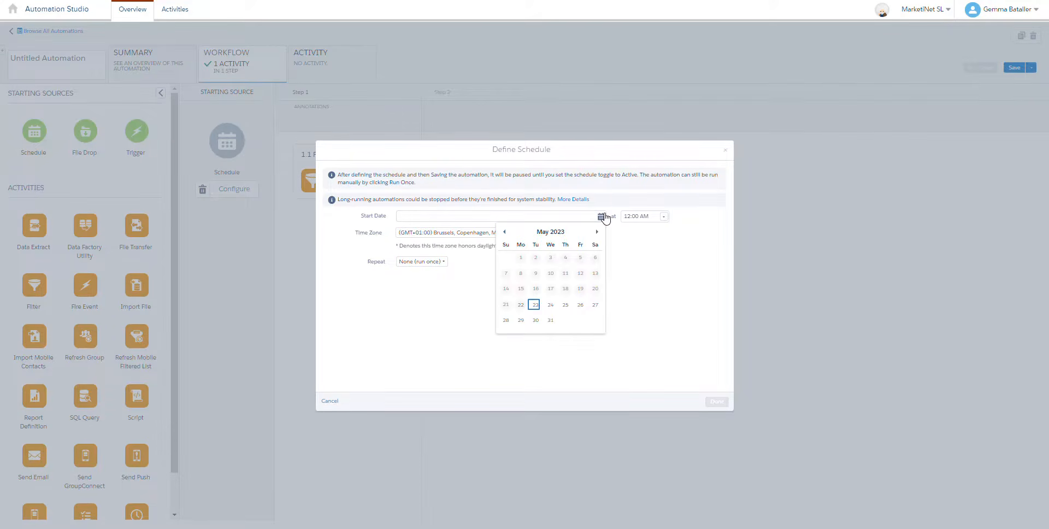
{"action": "left_click", "coordinate": [535, 306]}
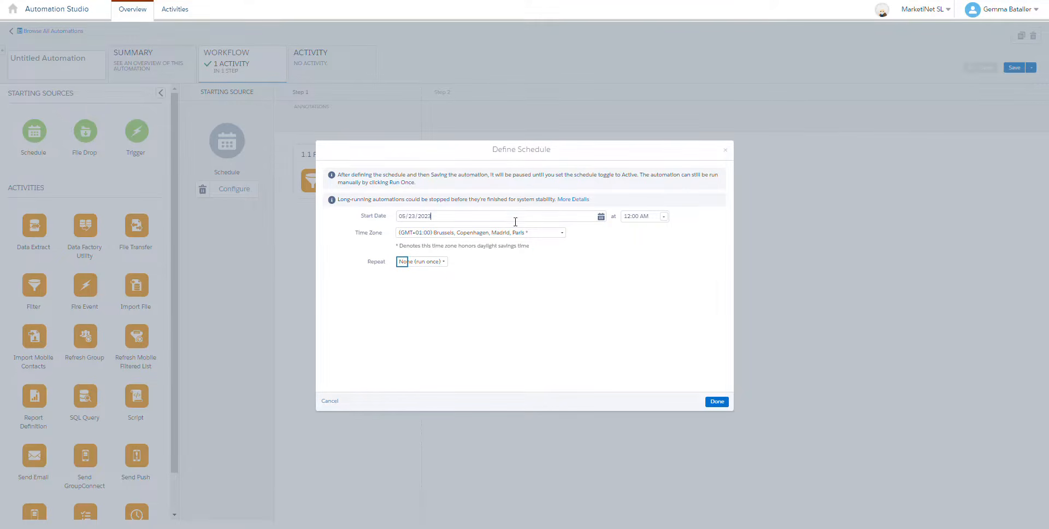
{"action": "left_click", "coordinate": [402, 266]}
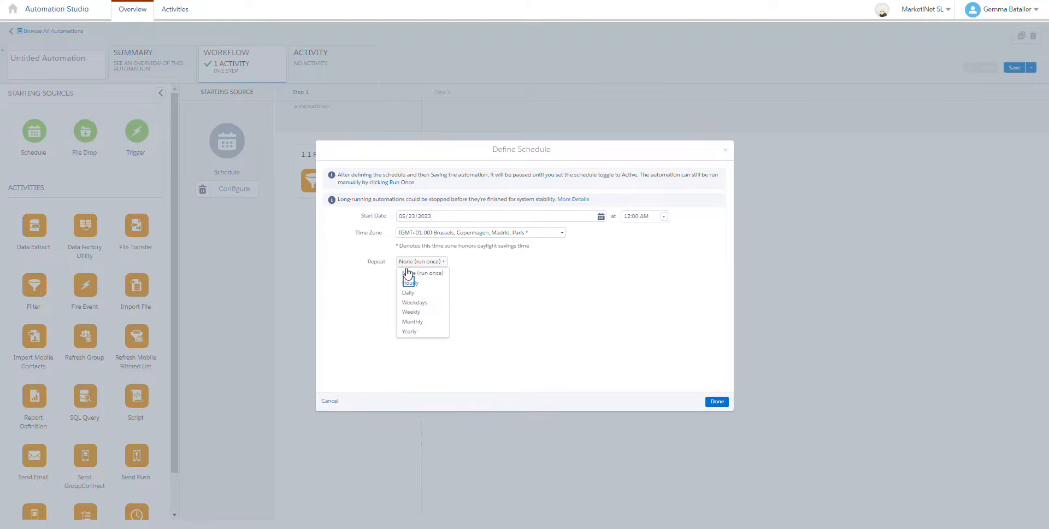
{"action": "left_click", "coordinate": [410, 285]}
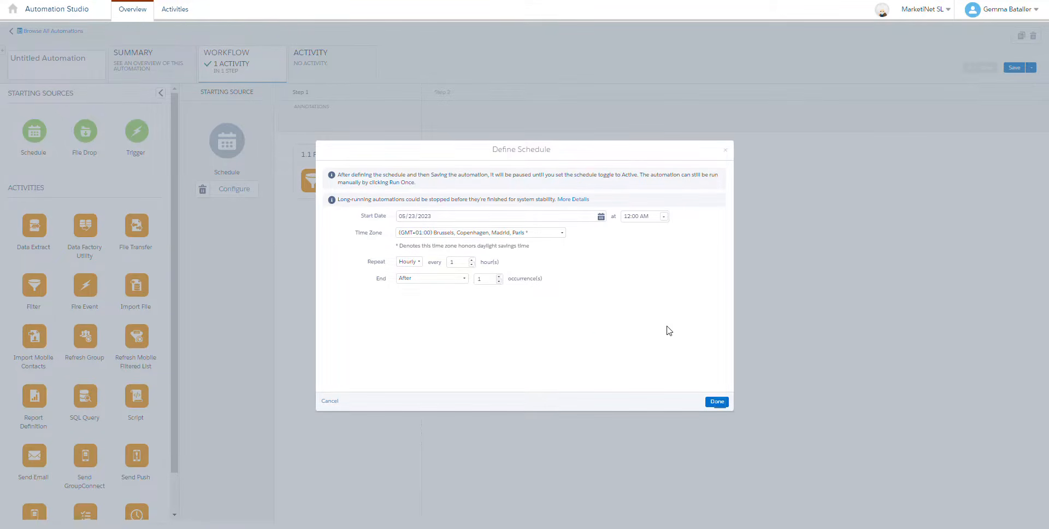
{"action": "left_click", "coordinate": [717, 401]}
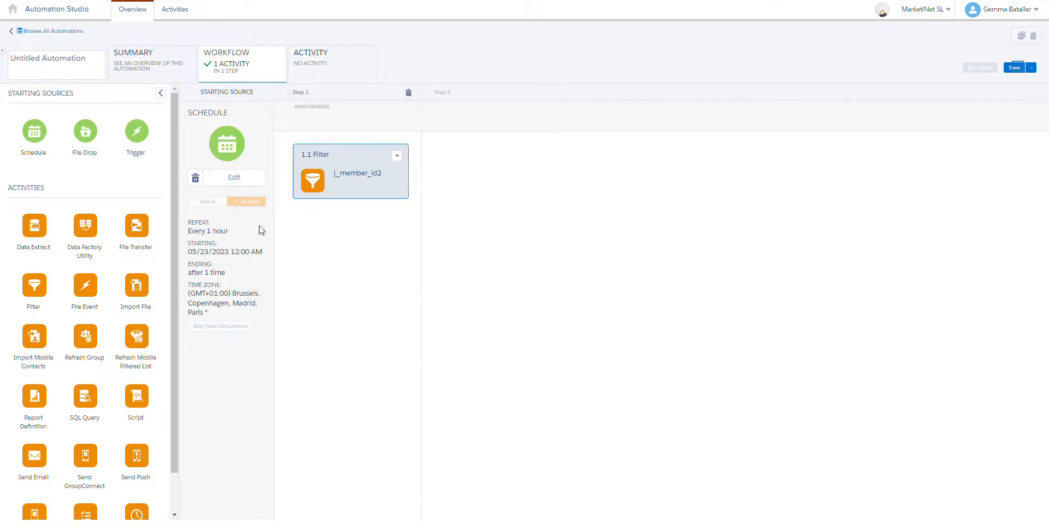
Step: Save the automation as j_member_id2 in the my automations folder
{"action": "left_click", "coordinate": [1015, 68]}
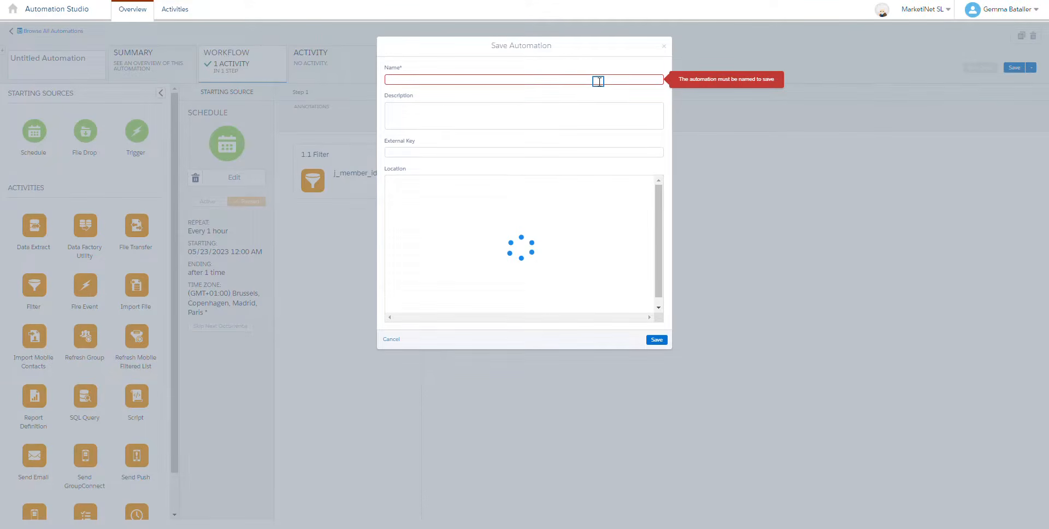
{"action": "left_click", "coordinate": [599, 82]}
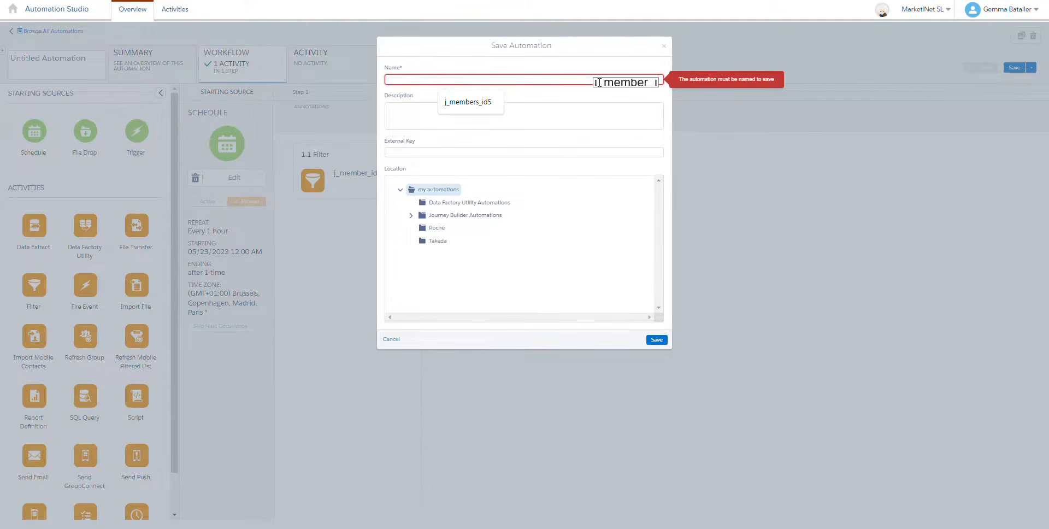
{"action": "type", "text": "j_member_id2"}
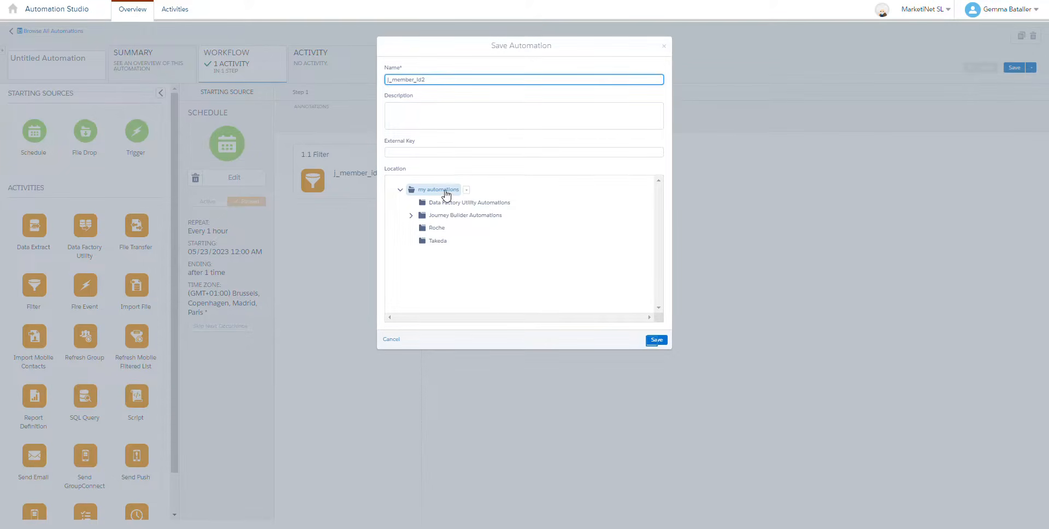
{"action": "left_click", "coordinate": [655, 340]}
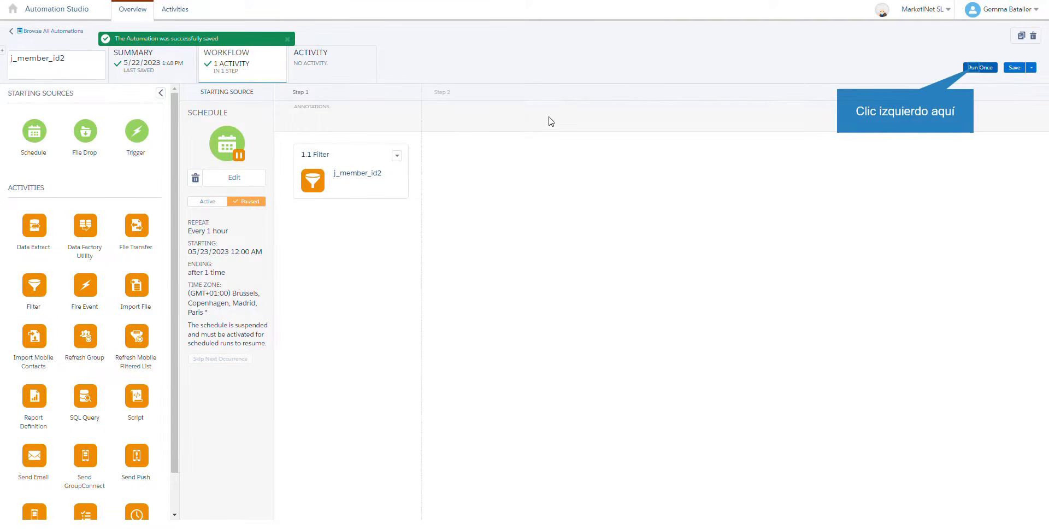
Step: Run the automation once with the j_member_id2 filter activity selected and open its run log
{"action": "left_click", "coordinate": [975, 71]}
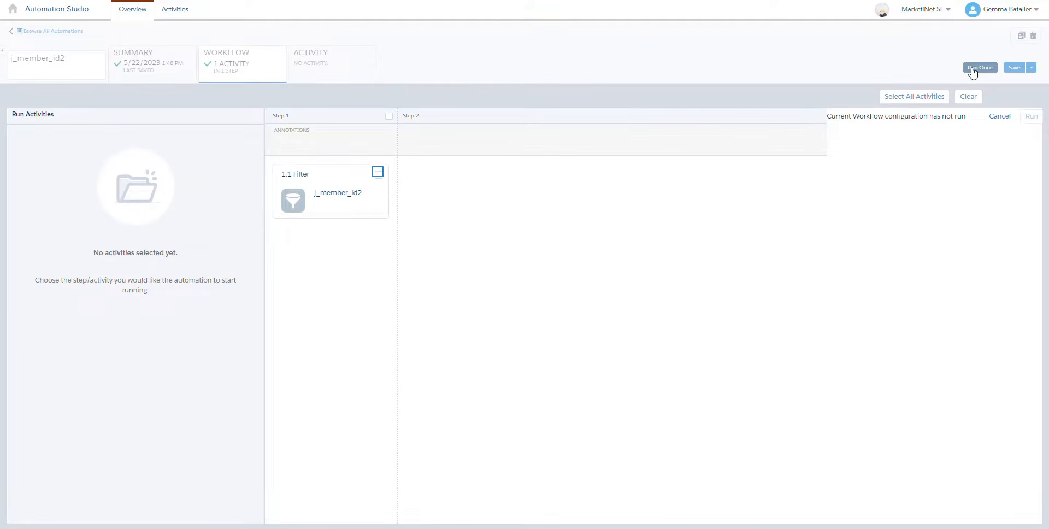
{"action": "left_click", "coordinate": [377, 172]}
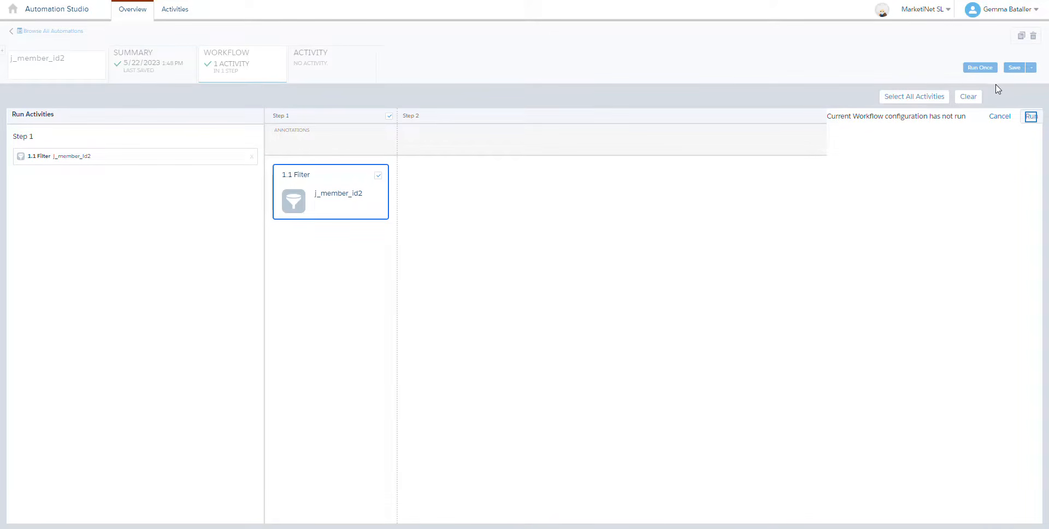
{"action": "left_click", "coordinate": [1031, 118]}
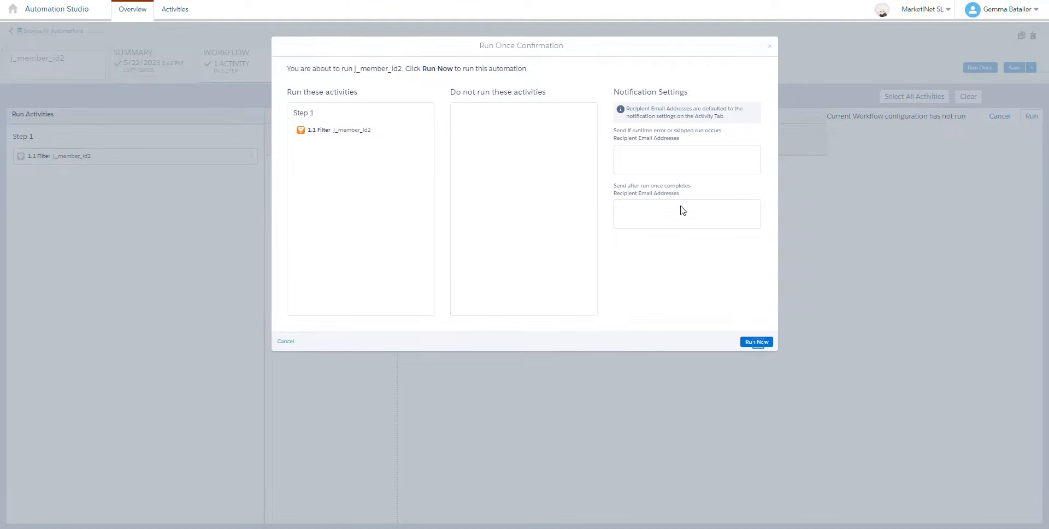
{"action": "left_click", "coordinate": [758, 342]}
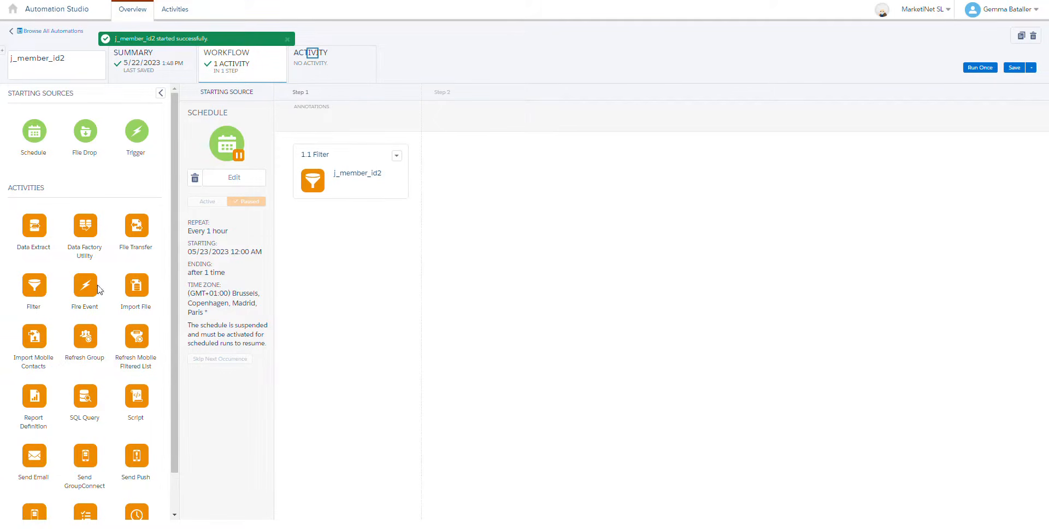
{"action": "left_click", "coordinate": [327, 54]}
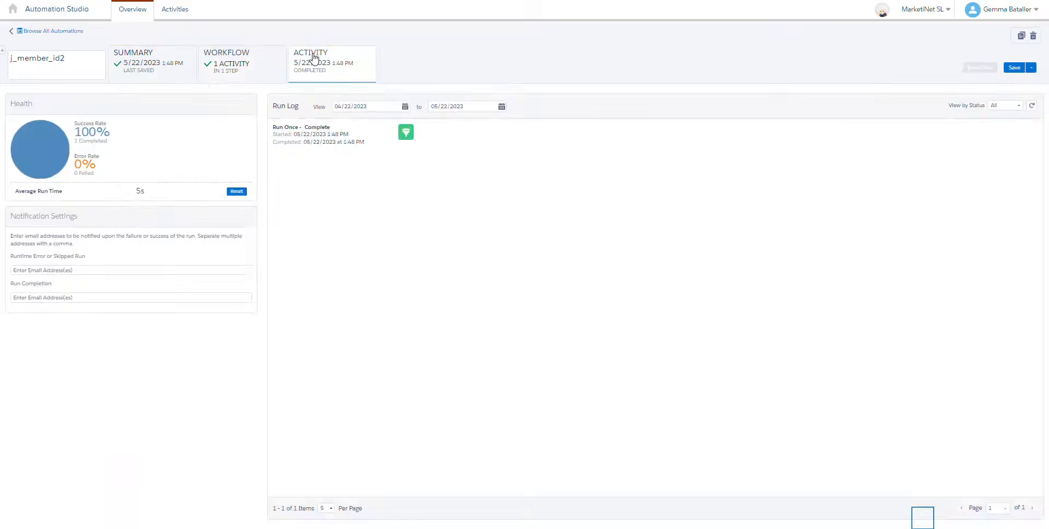